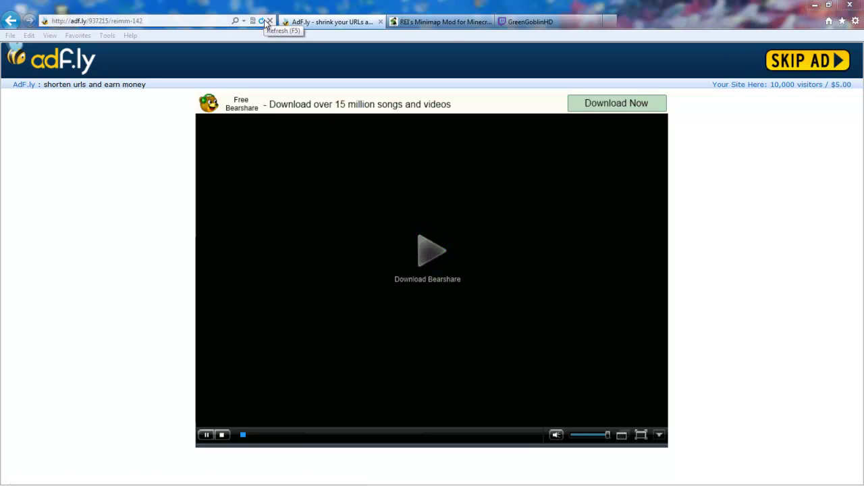
Reload the adf.ly ad page to reach the 'Your Download Link is Ready' page
left_click(263, 21)
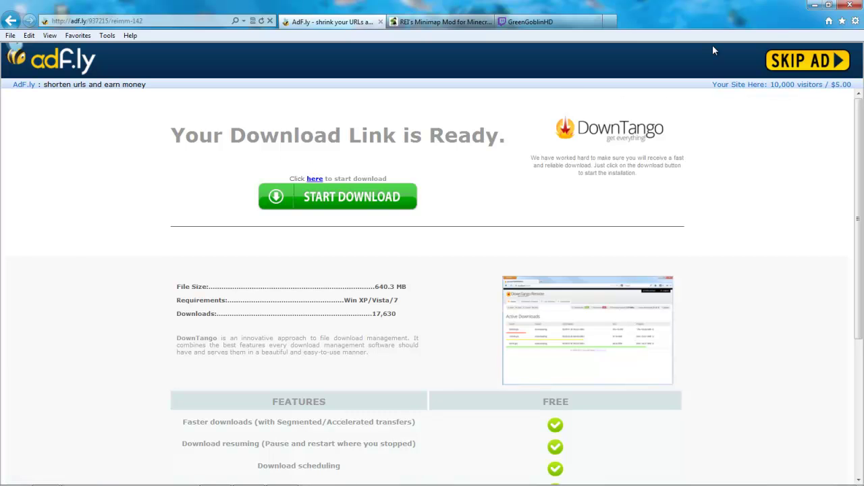
Skip the adf.ly ad to start downloading [1.4.2]ReiMinimap_v3.2_05.zip
left_click(801, 63)
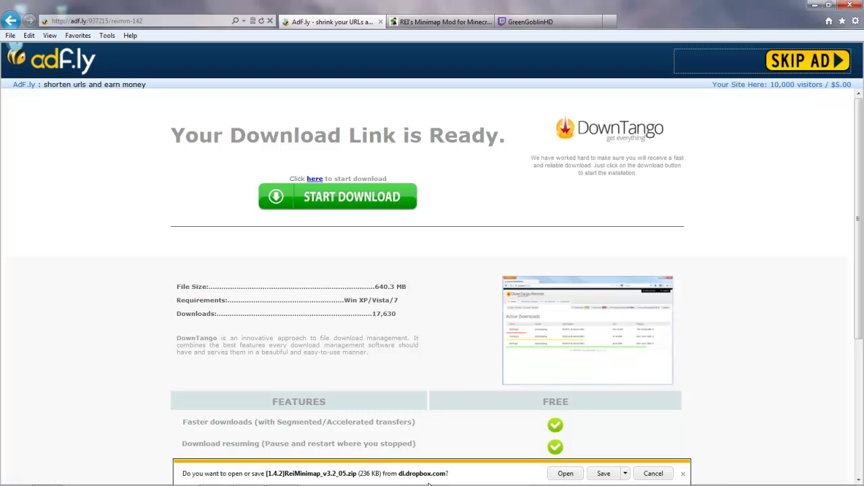
mouse_move(429, 484)
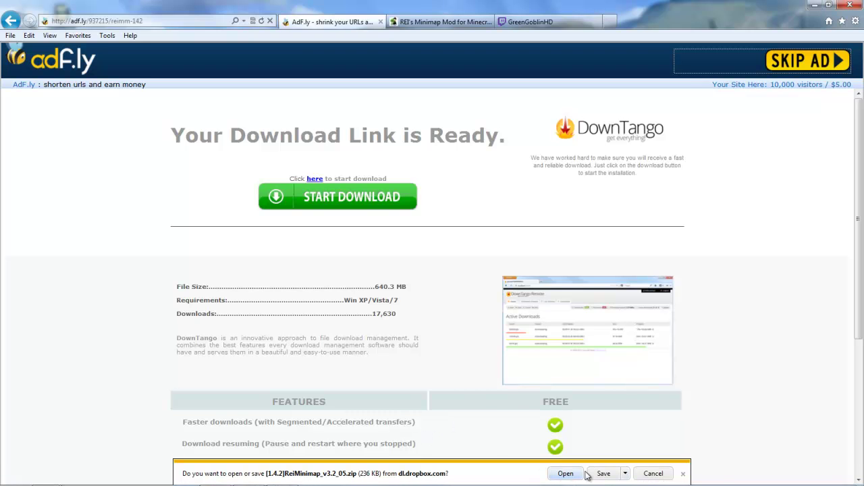
Begin saving the ReiMinimap zip to the Desktop, then cancel the Save As dialog
left_click(627, 475)
left_click(650, 460)
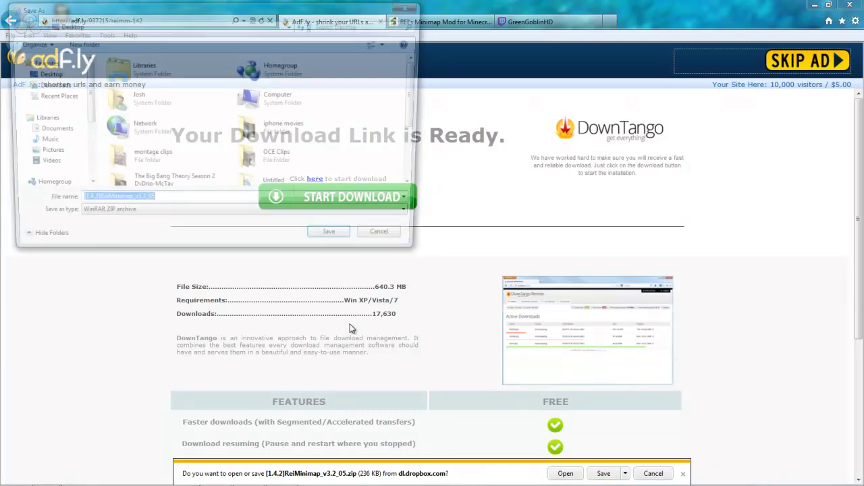
left_click(53, 75)
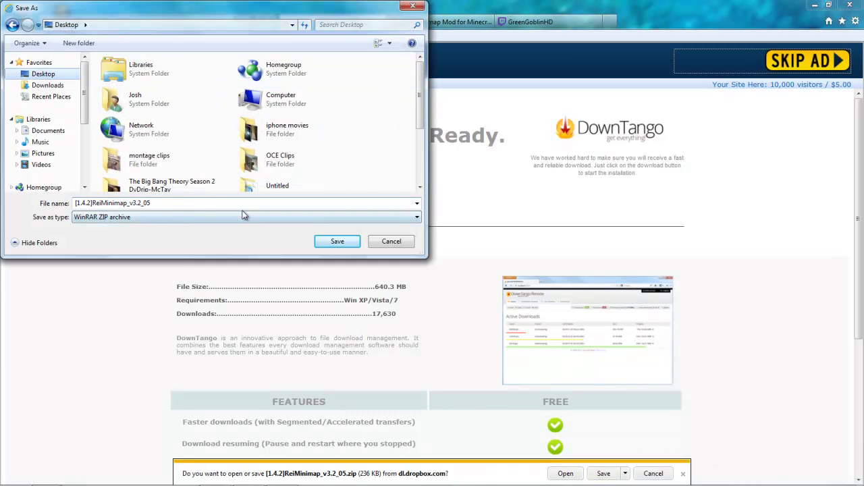
left_click(393, 242)
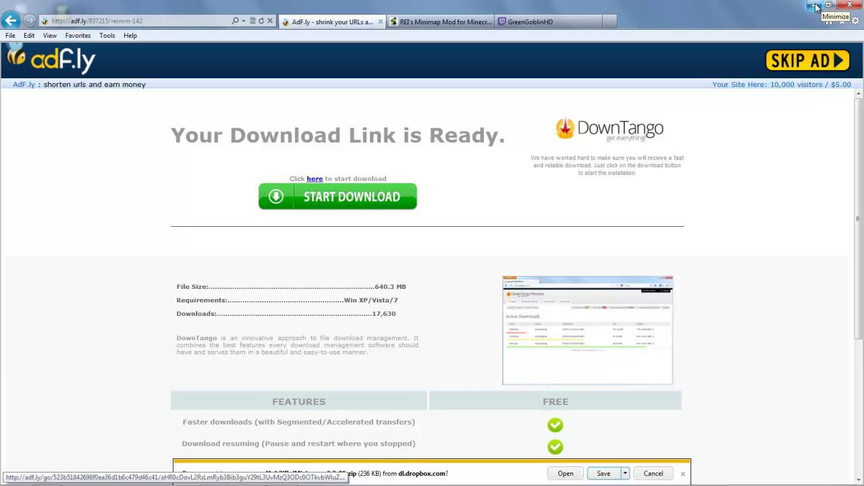
Dismiss the download prompt, minimize the browser, and group the ModLoader and ReiMinimap archives mid-desktop
left_click(655, 473)
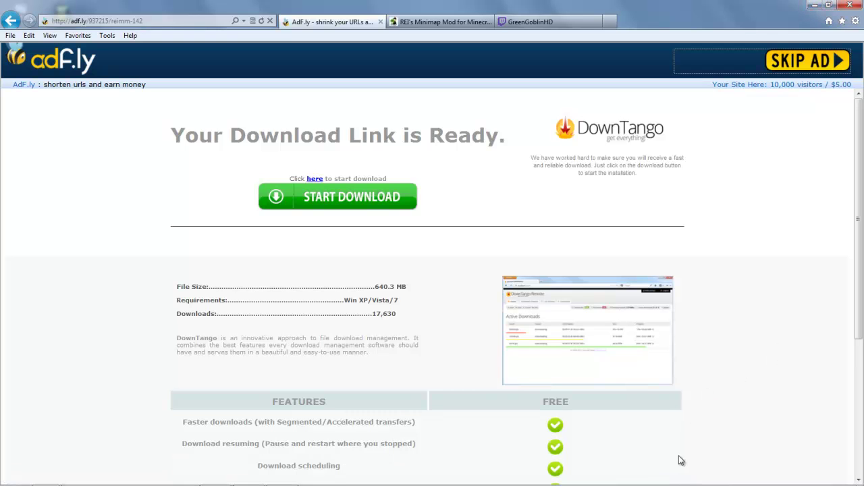
left_click(825, 4)
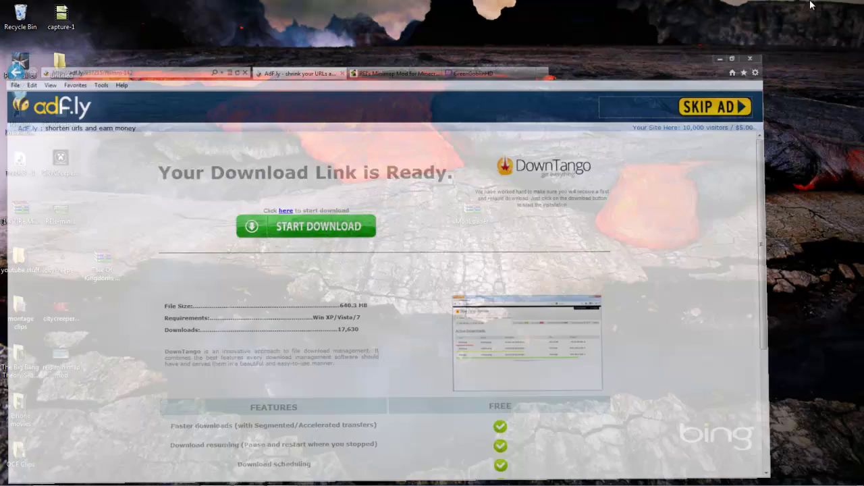
left_click_drag(481, 204, 482, 159)
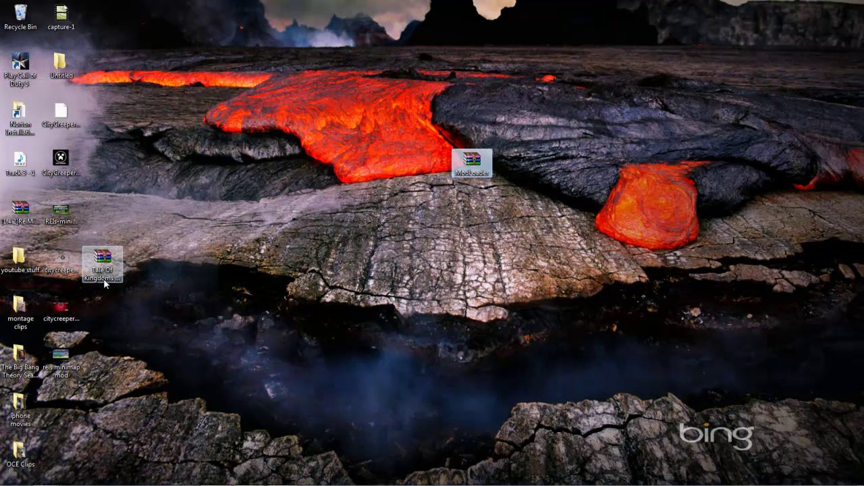
left_click_drag(102, 260, 62, 406)
left_click_drag(20, 240, 126, 228)
left_click_drag(60, 210, 450, 77)
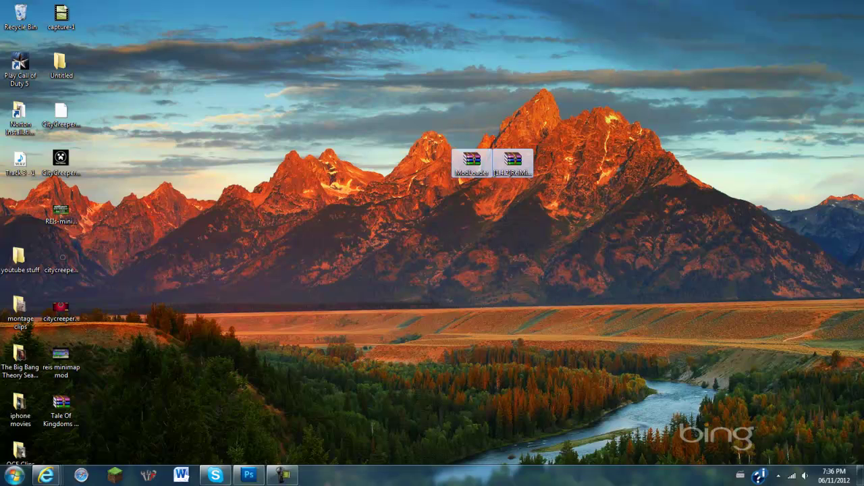
left_click(13, 476)
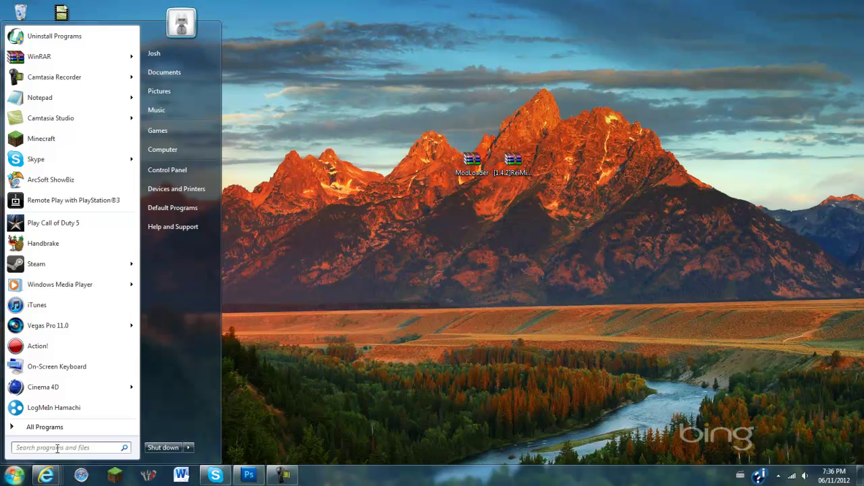
Search %appdata% from the Start menu to open the AppData Roaming folder
type("%")
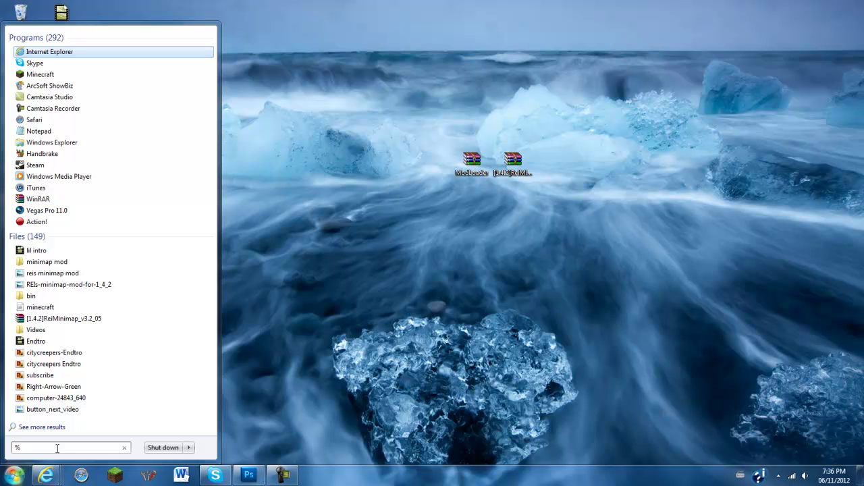
type("app")
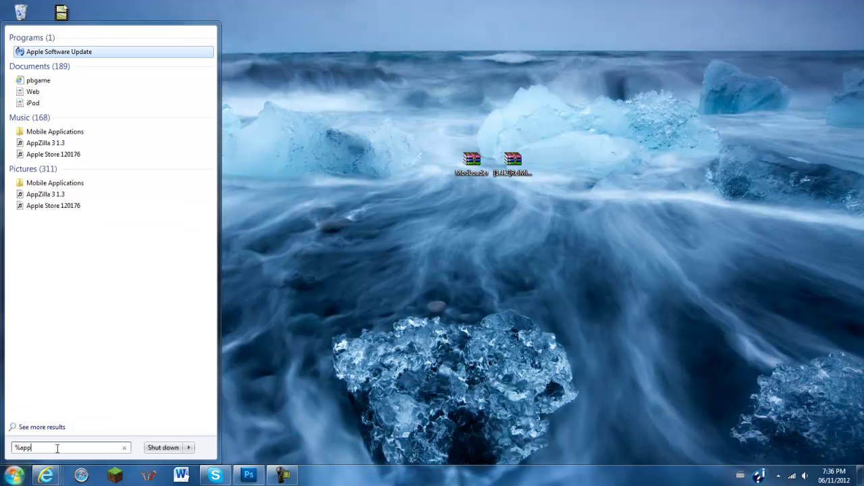
type("data")
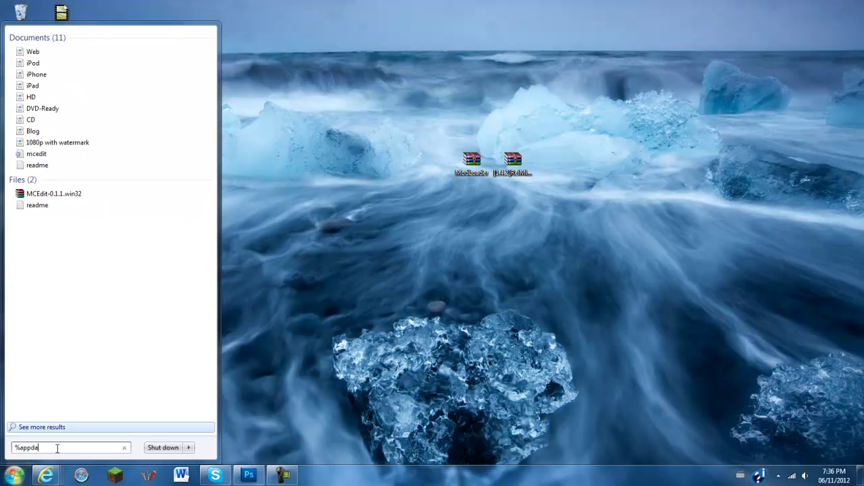
type("%")
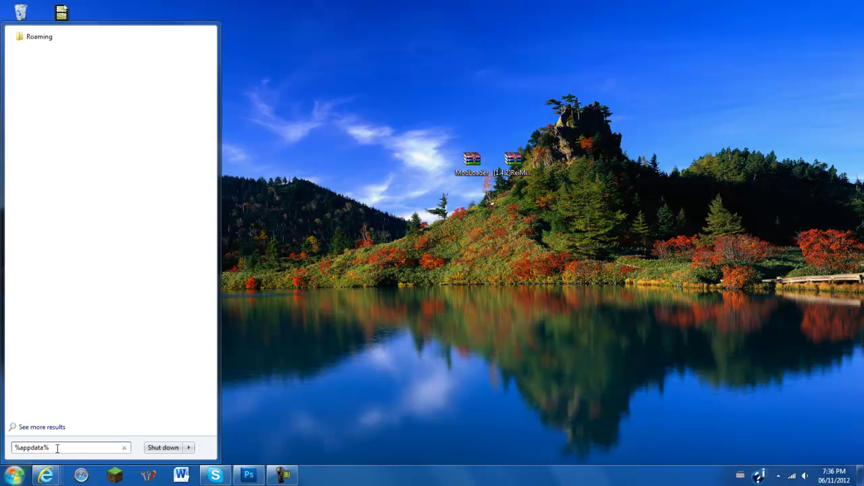
key("Return")
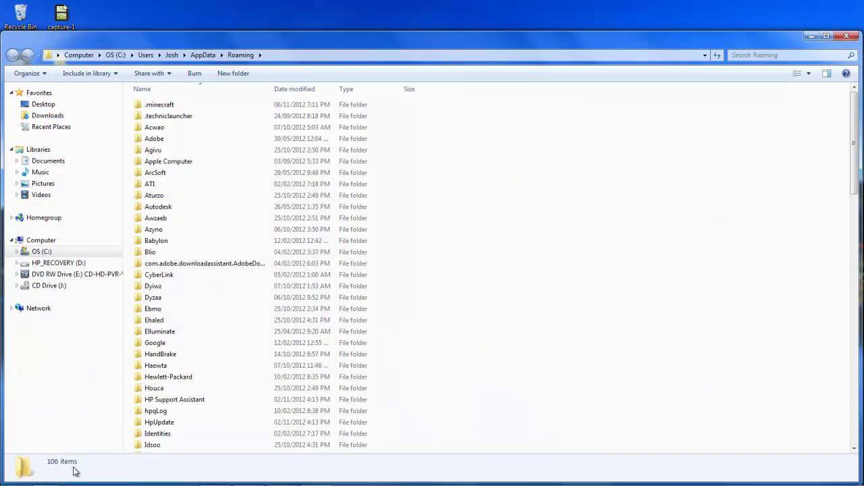
Open minecraft.jar from .minecraft\bin with WinRAR archiver
double_click(175, 106)
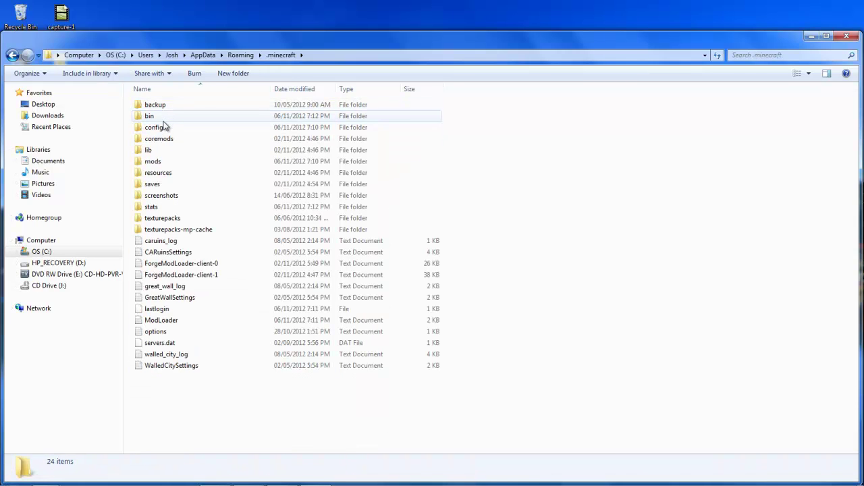
double_click(166, 119)
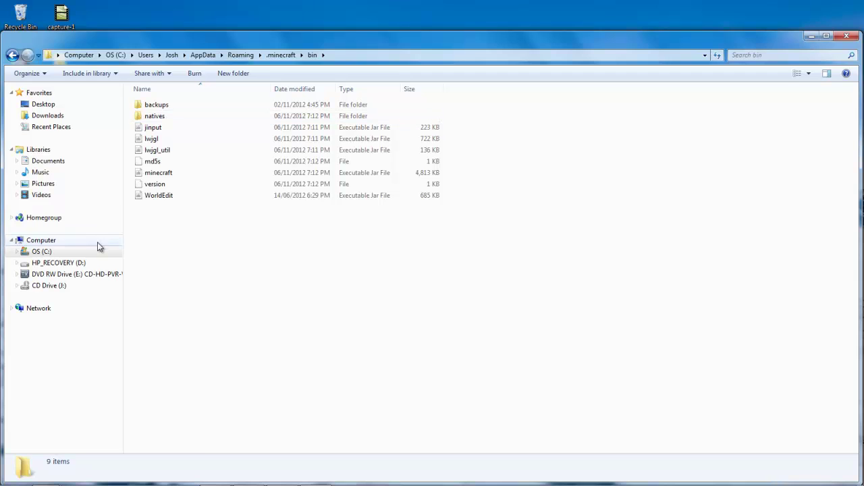
left_click(159, 175)
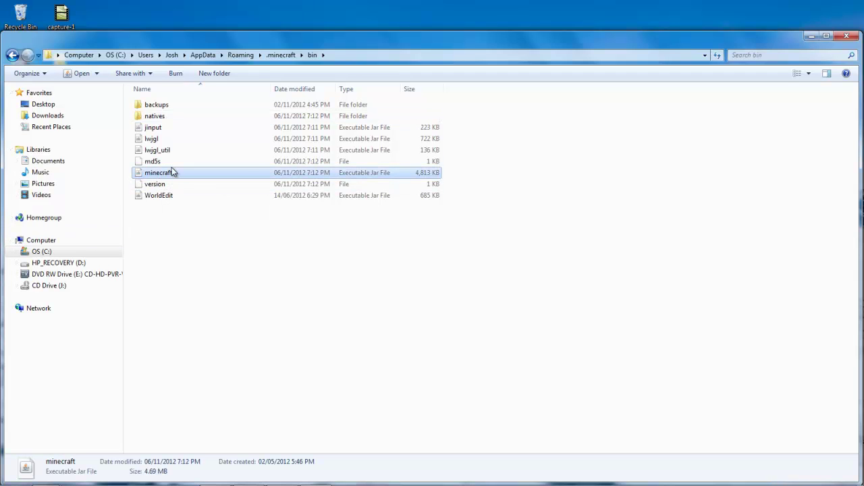
right_click(214, 174)
mouse_move(330, 229)
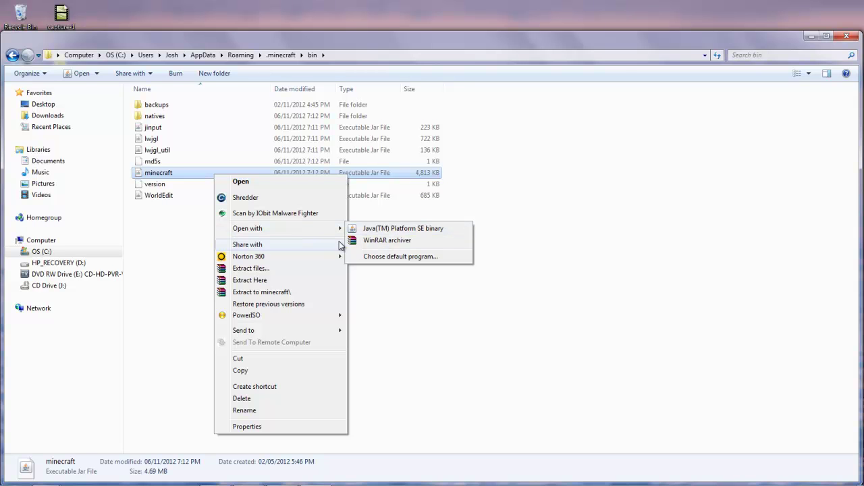
mouse_move(304, 230)
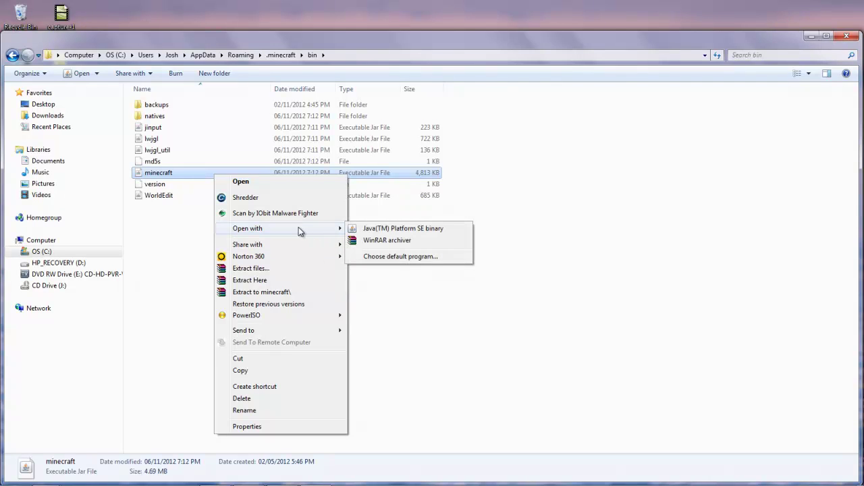
left_click(387, 241)
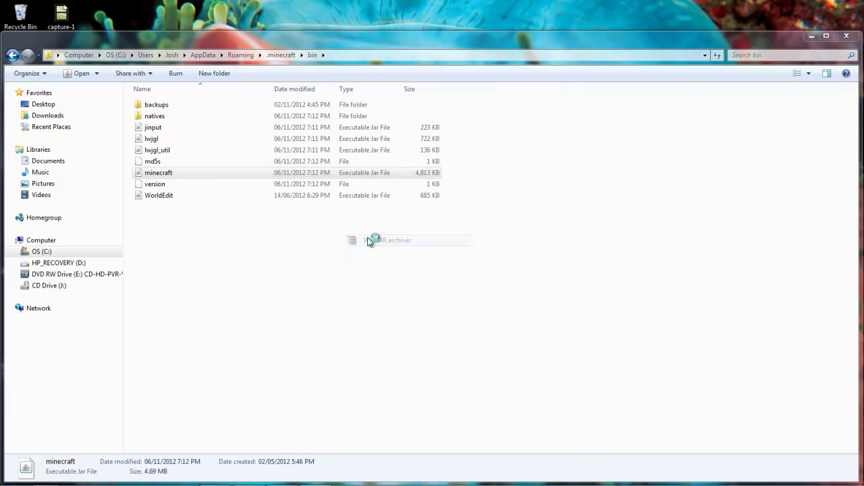
Dismiss the licence reminder and delete the META-INF folder from minecraft.jar
key("Escape")
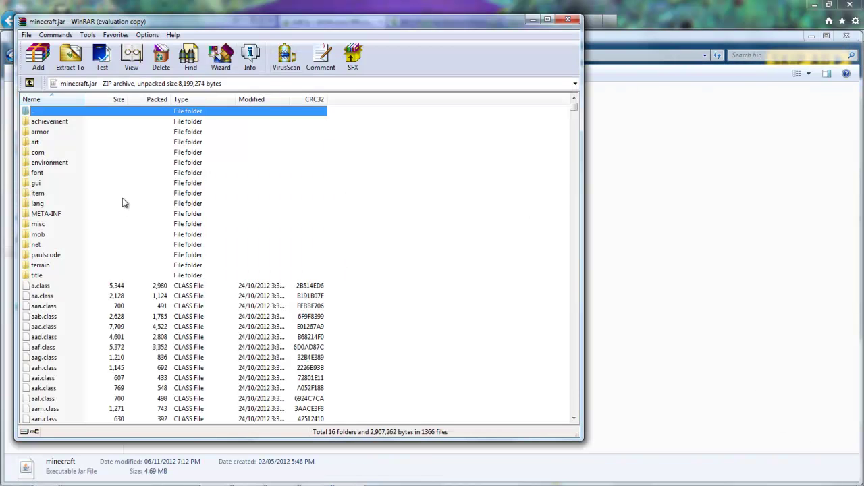
left_click(82, 217)
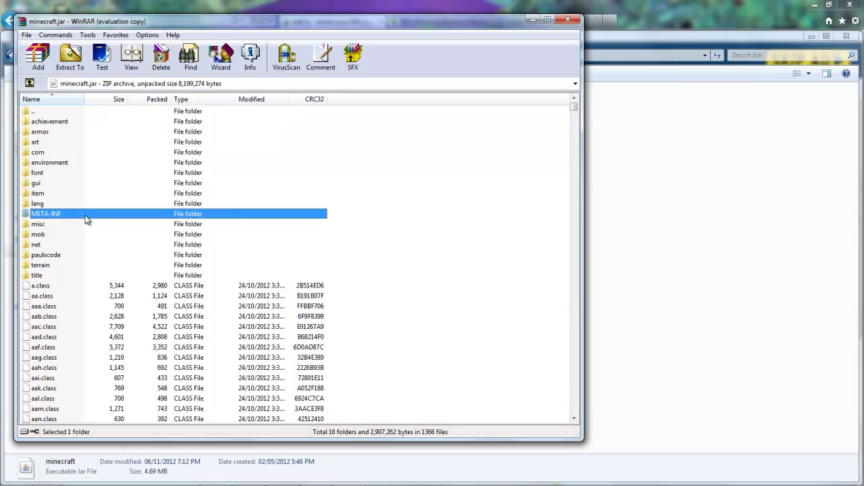
right_click(87, 219)
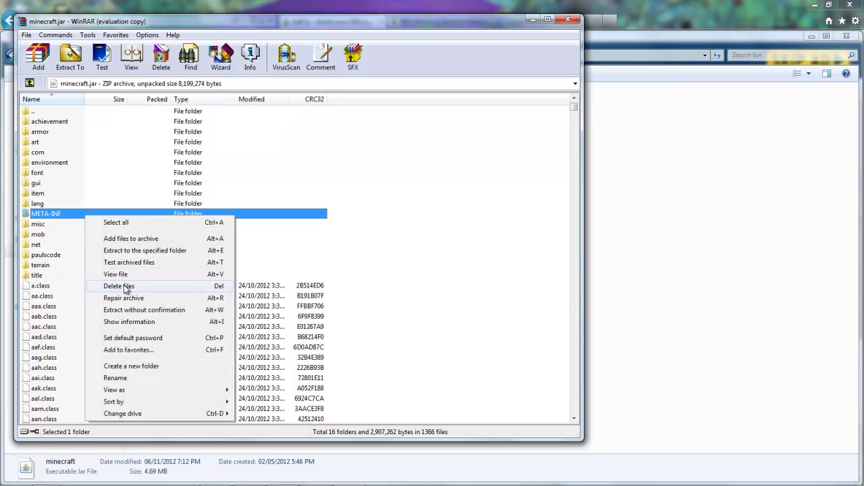
left_click(119, 287)
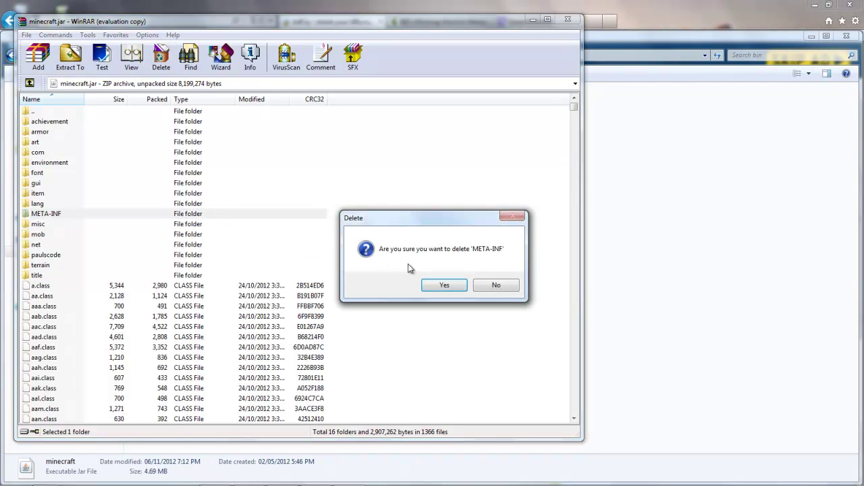
left_click(442, 286)
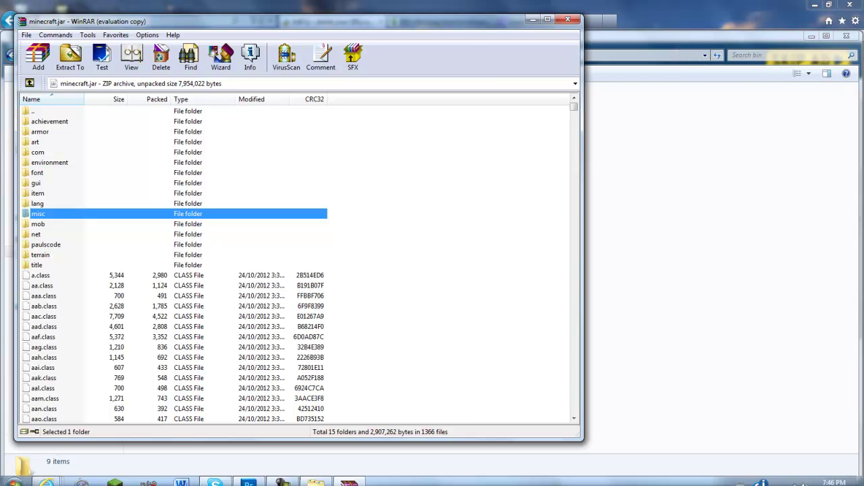
Snap minecraft.jar to the left half and open ModLoader.zip on the right half
left_click(861, 476)
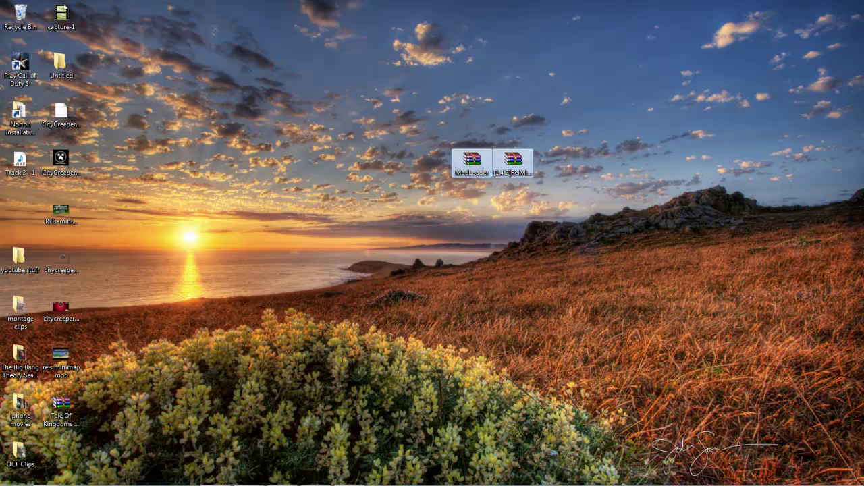
left_click(349, 481)
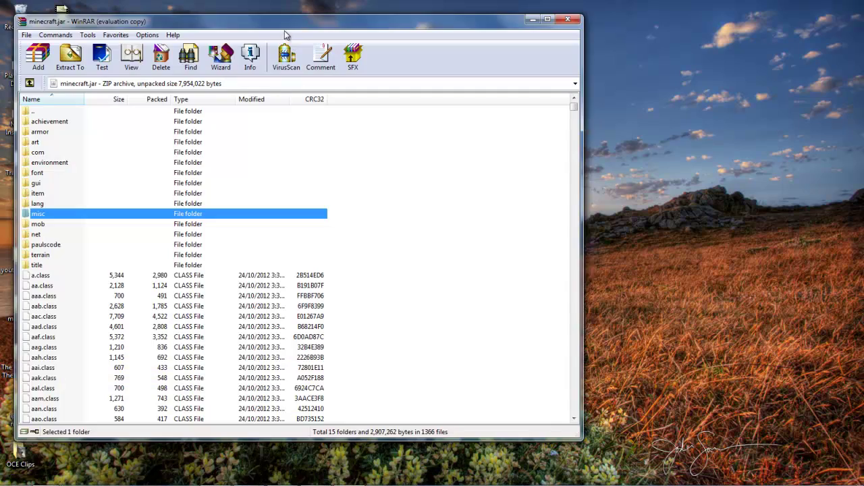
key("super+Left")
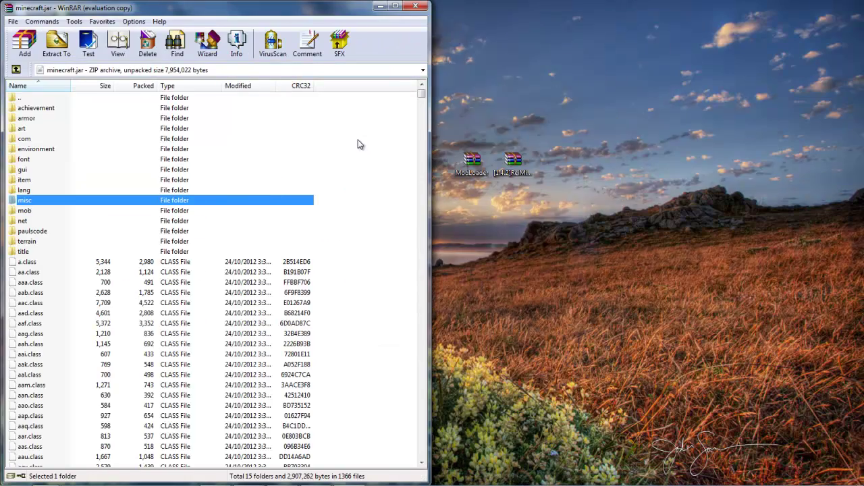
left_click(475, 166)
double_click(475, 166)
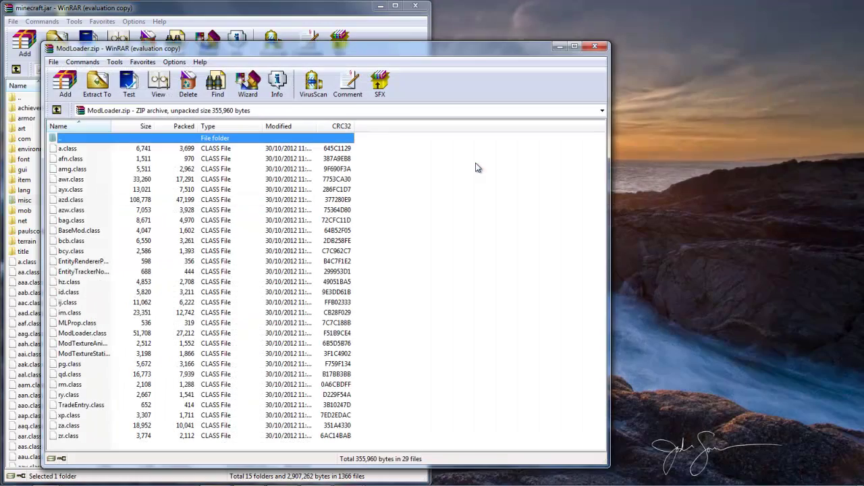
left_click_drag(407, 52, 861, 97)
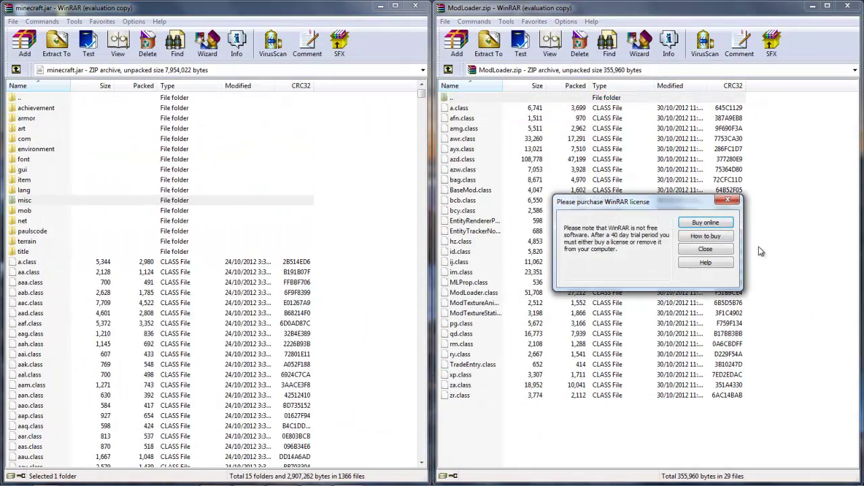
Copy all 29 ModLoader class files into minecraft.jar and confirm the addition
left_click(743, 195)
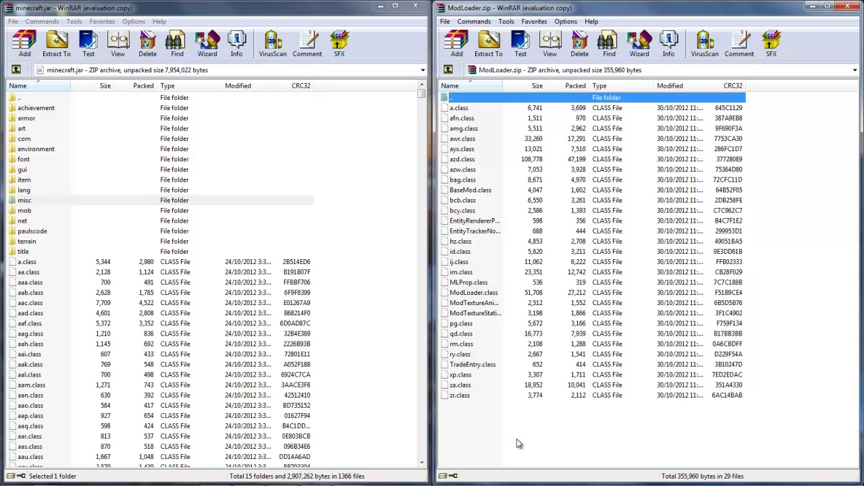
left_click_drag(516, 438, 449, 108)
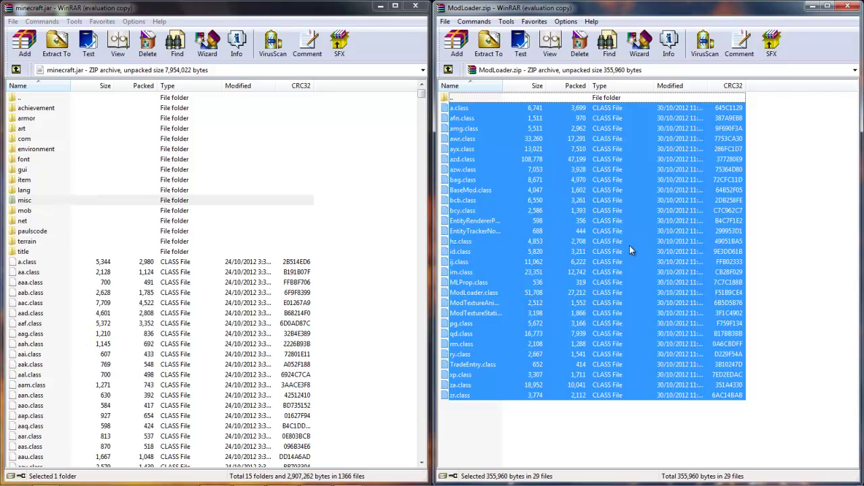
left_click_drag(629, 250, 225, 358)
left_click(228, 337)
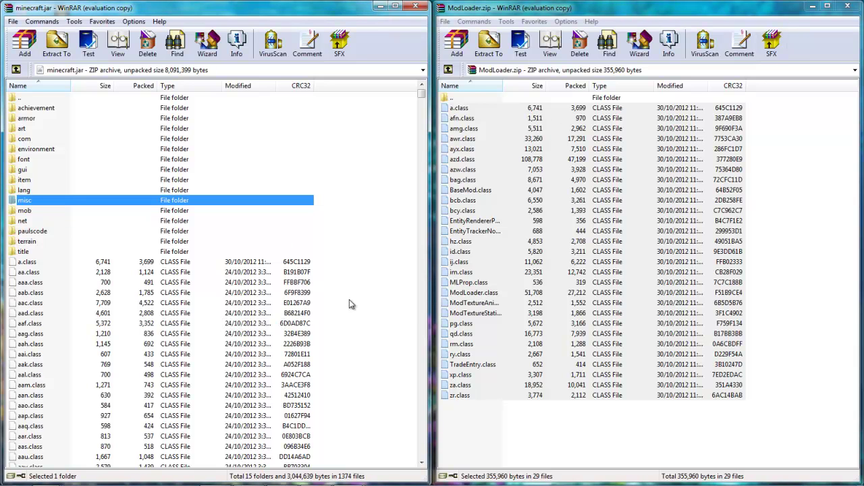
Replace ModLoader.zip with the ReiMinimap archive on the right half of the screen
left_click(849, 6)
double_click(515, 159)
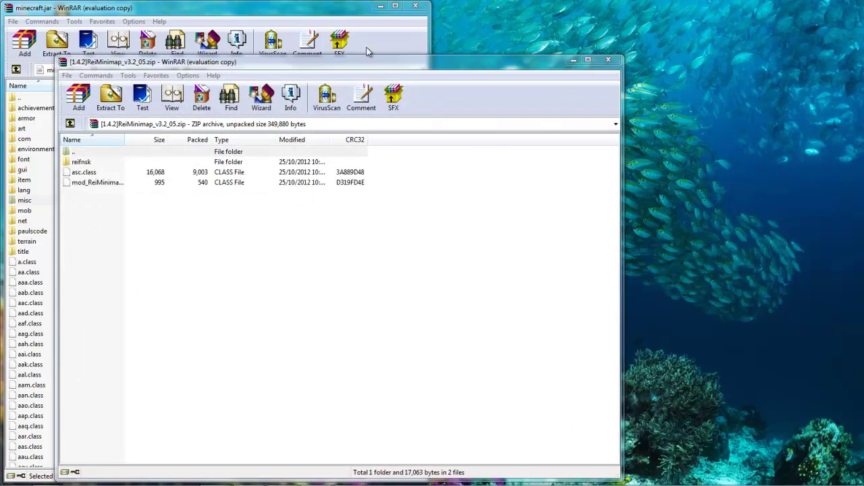
left_click_drag(469, 63, 863, 64)
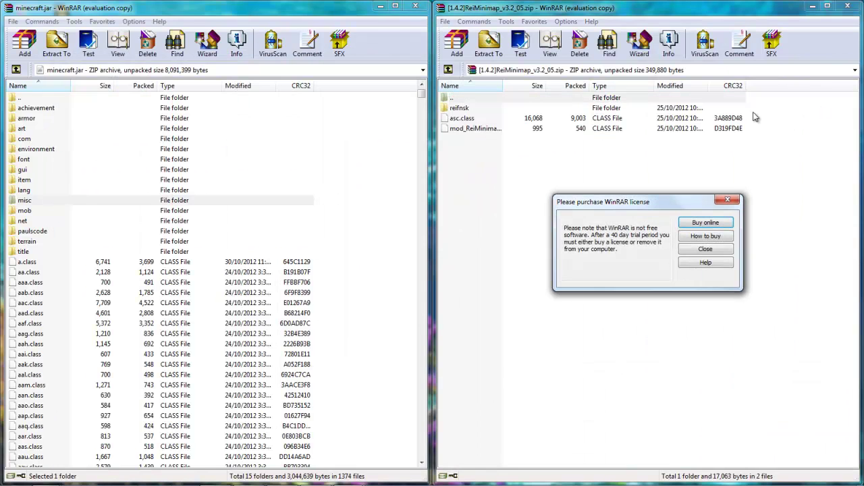
left_click(733, 202)
Copy the reifnsk folder and both minimap class files into minecraft.jar, then close ReiMinimap
left_click_drag(470, 156, 462, 108)
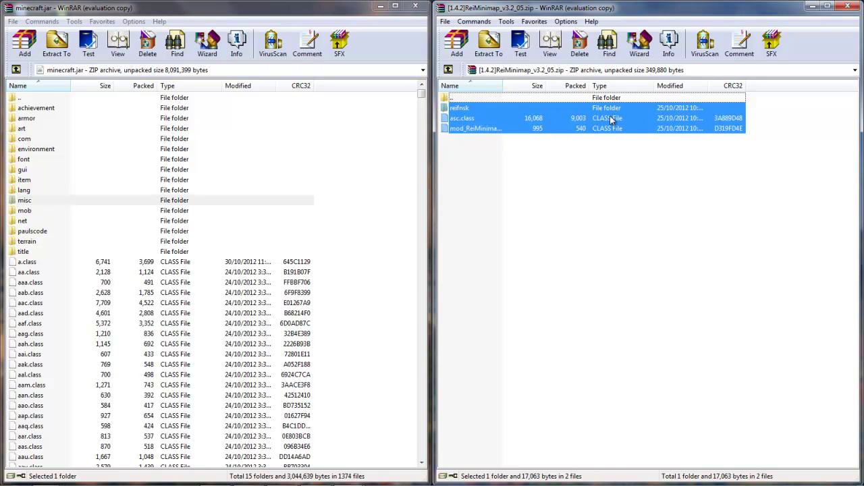
left_click_drag(611, 118, 128, 343)
left_click(229, 335)
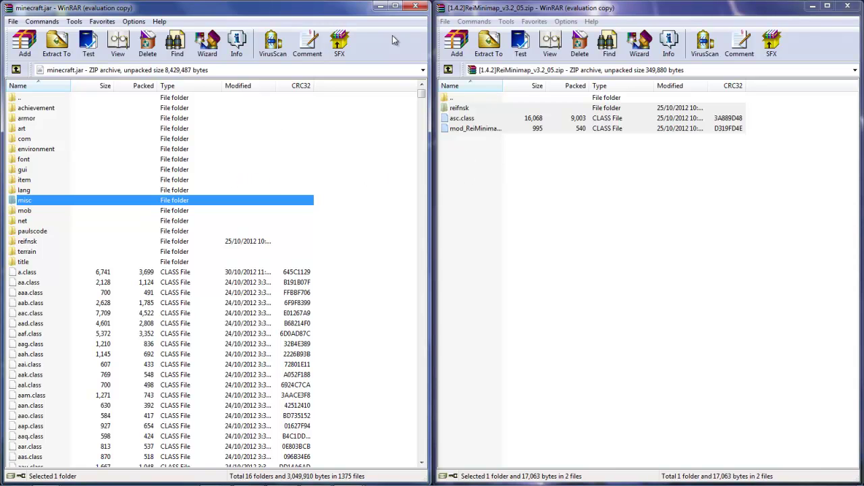
left_click(848, 6)
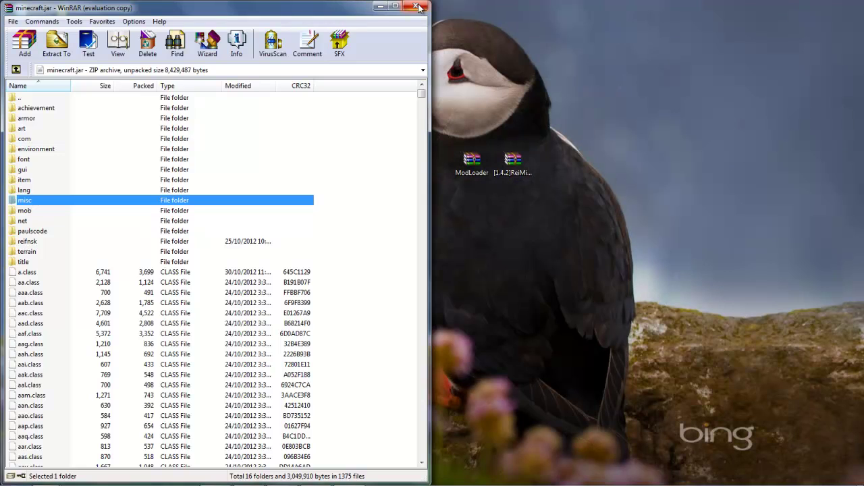
Close minecraft.jar, launch Minecraft, log in, and play the New World singleplayer save
left_click(418, 7)
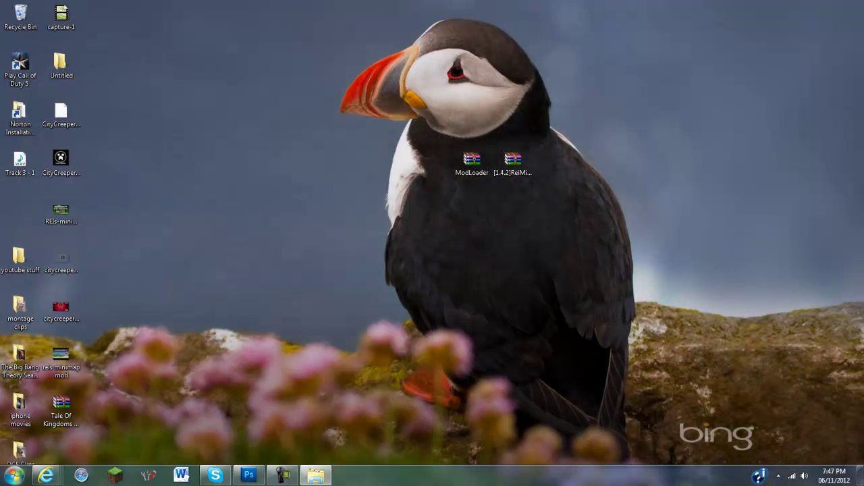
left_click(114, 476)
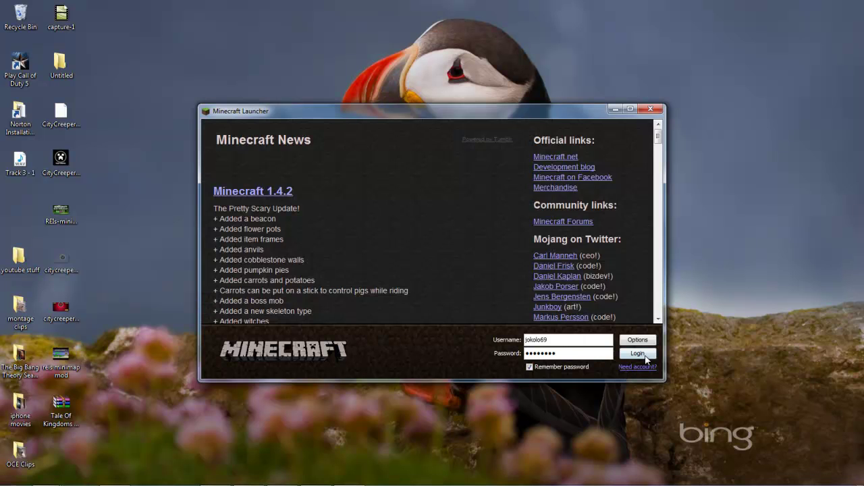
left_click(646, 355)
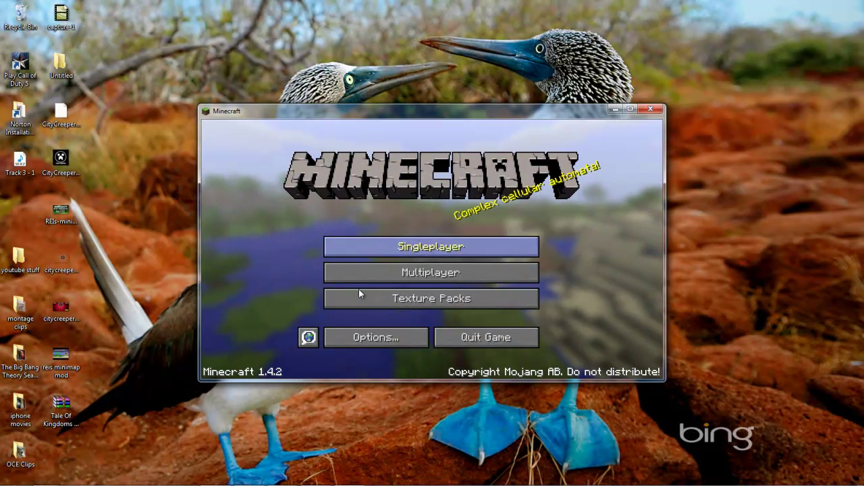
left_click(392, 250)
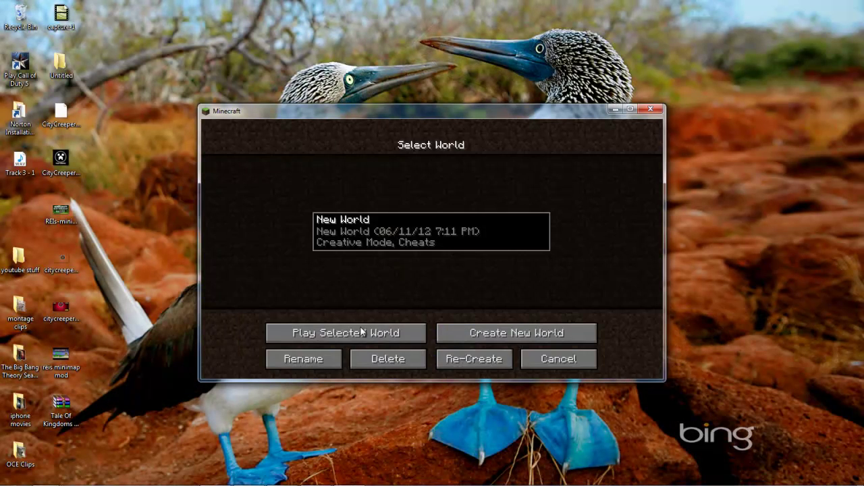
left_click(363, 332)
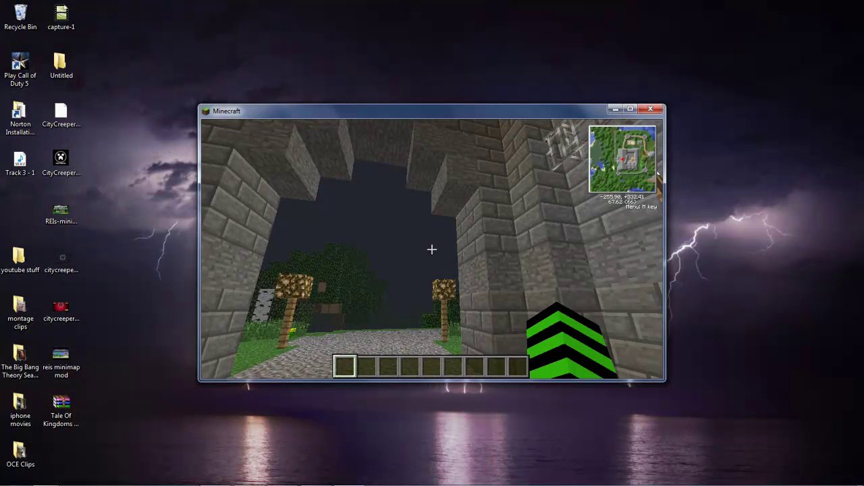
Pause the game, look through Options and Snooper Settings, then close the Minecraft window
key("super")
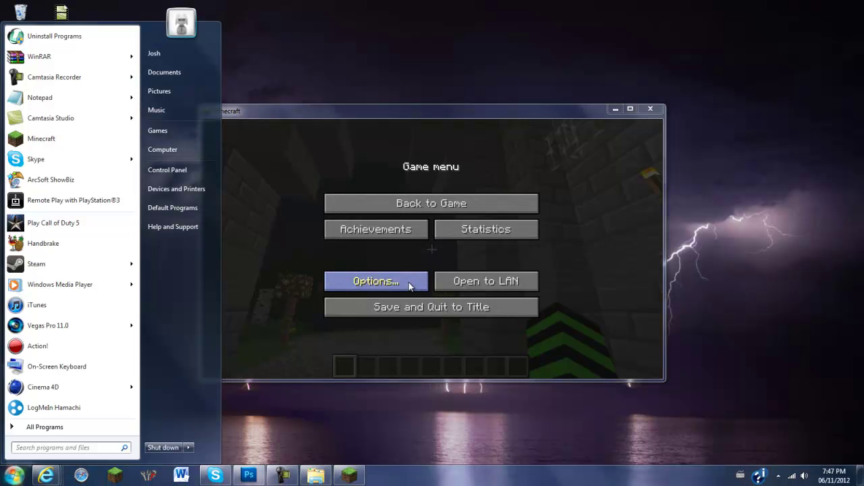
left_click(408, 282)
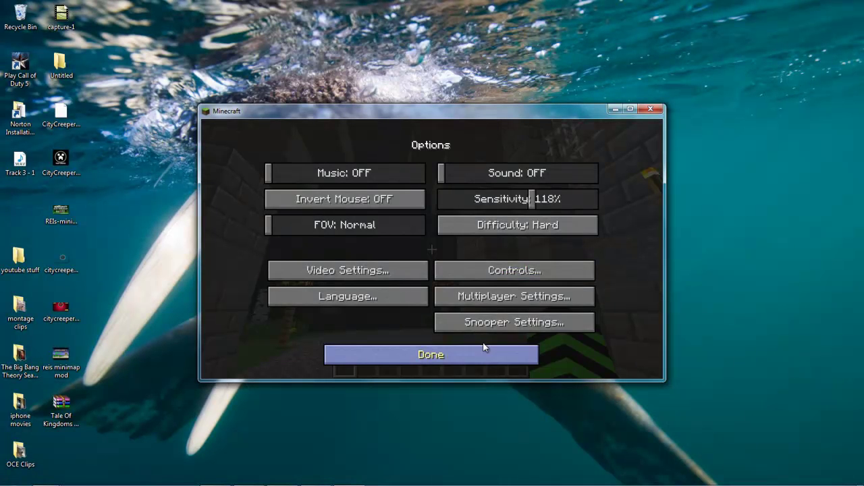
left_click(492, 323)
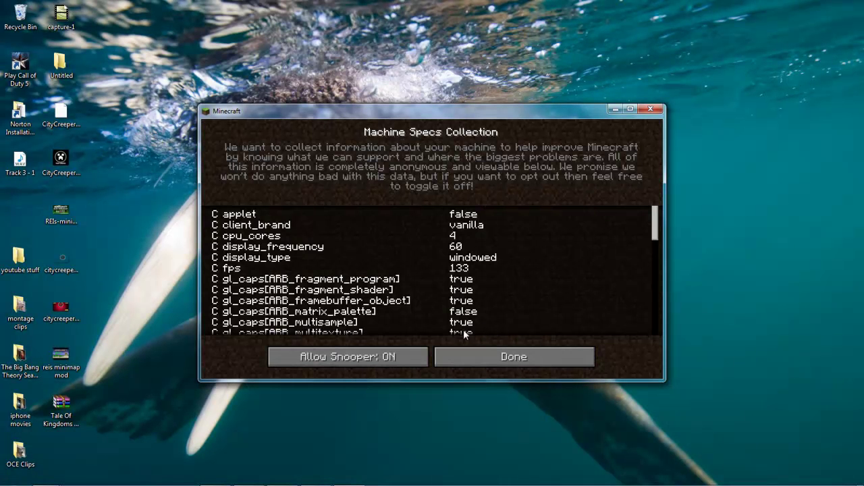
left_click(464, 358)
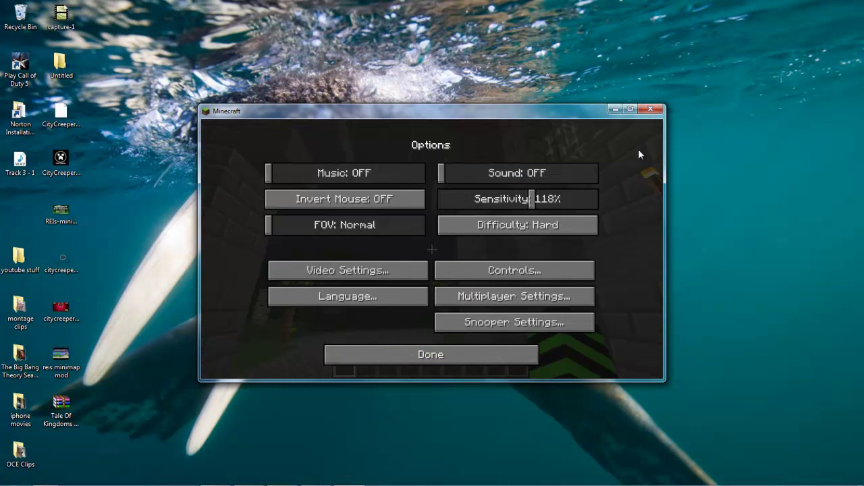
left_click(652, 111)
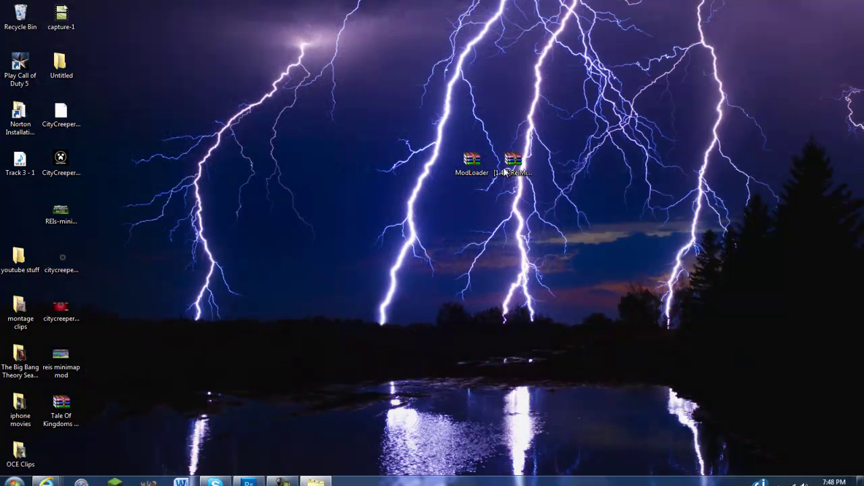
Reopen the Minecraft launcher, enable Force update! in its options, and log in
mouse_move(215, 481)
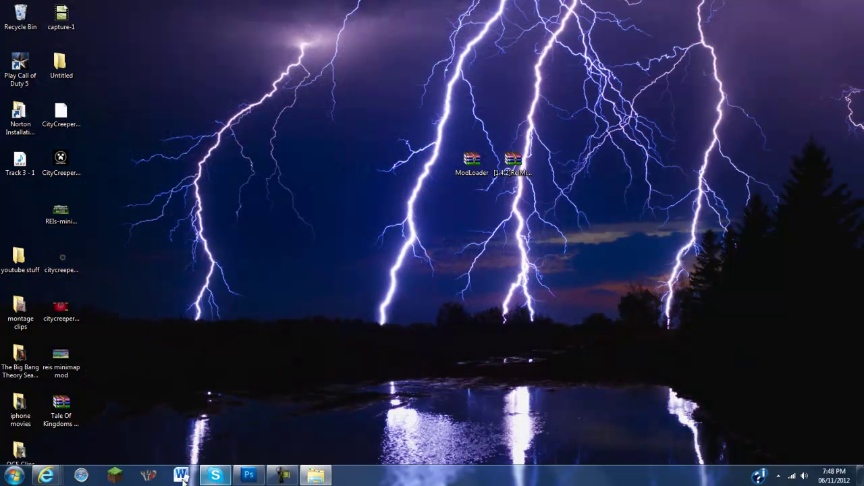
left_click(115, 477)
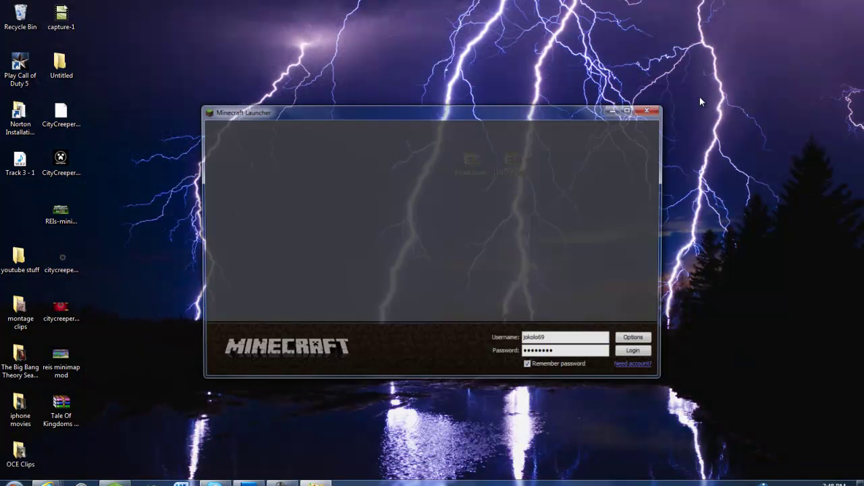
left_click(645, 341)
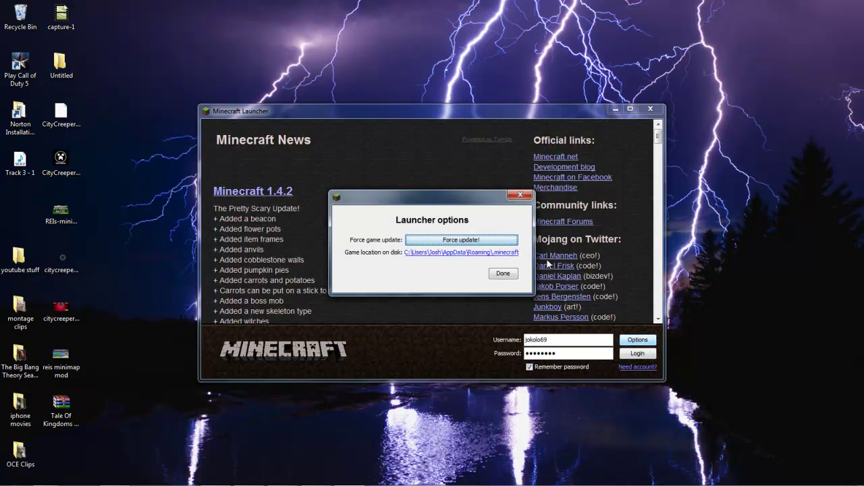
left_click(491, 242)
left_click(503, 275)
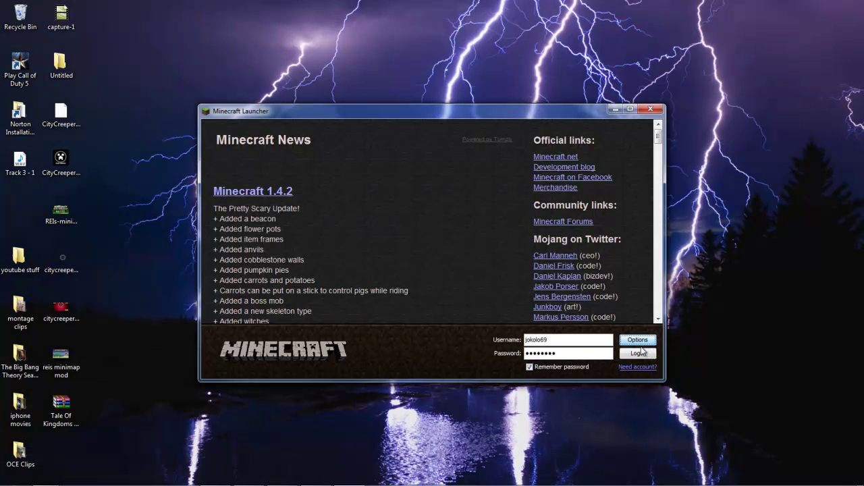
left_click(637, 353)
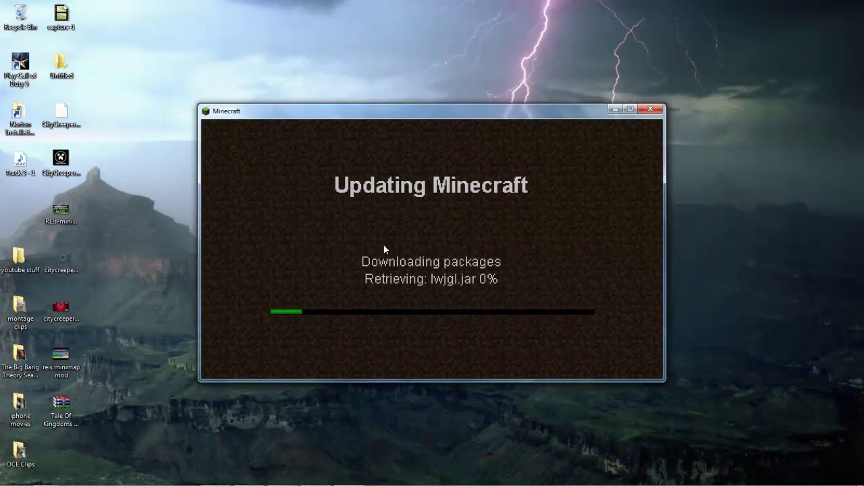